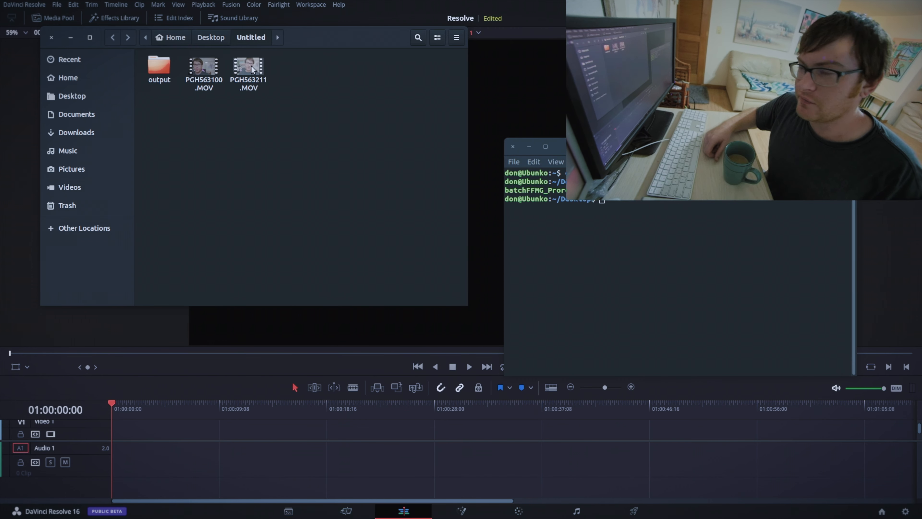
Examine the source MOV clips in the Untitled folder and the converted clips in its output subfolder.
left_click(242, 62)
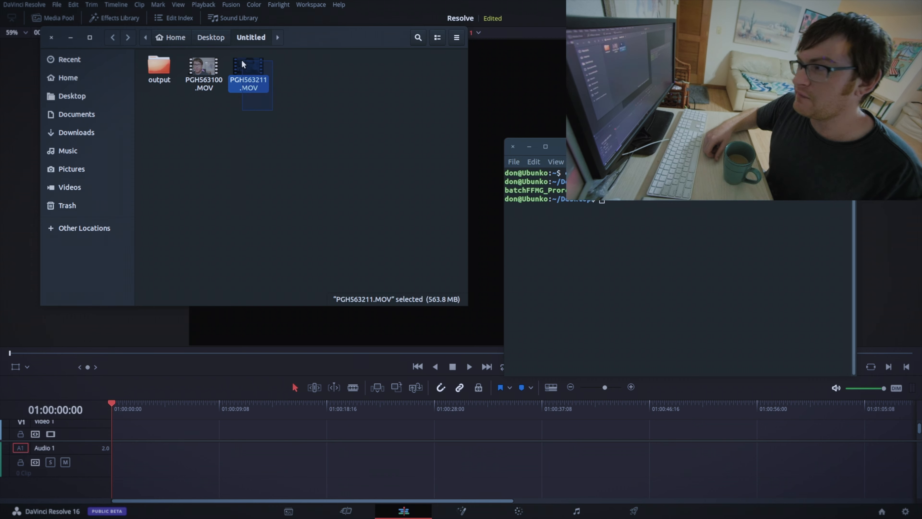
left_click_drag(278, 114, 202, 57)
left_click(153, 64)
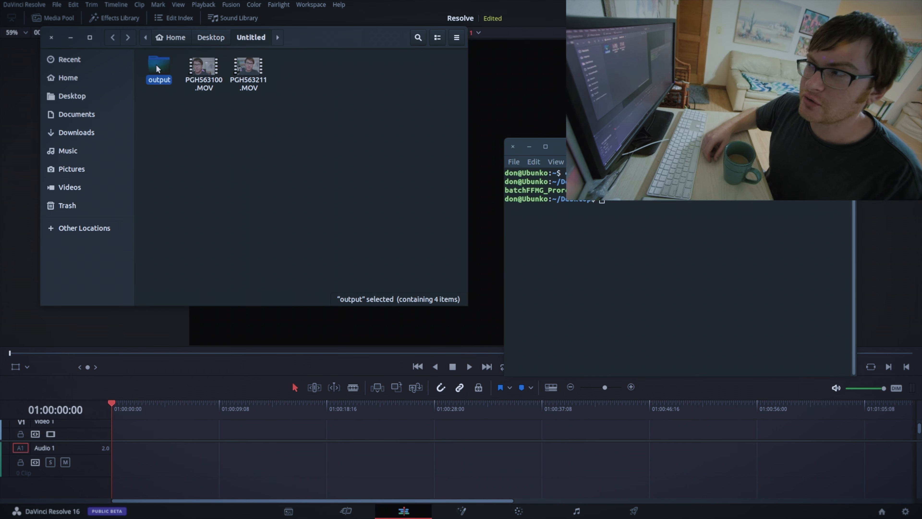
double_click(156, 64)
left_click(110, 37)
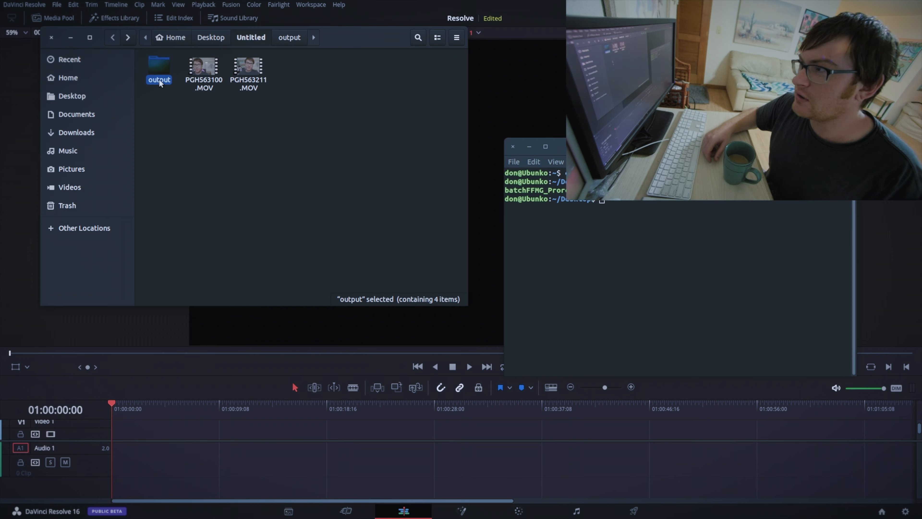
double_click(157, 65)
left_click_drag(352, 110, 182, 81)
left_click(181, 83)
left_click(111, 37)
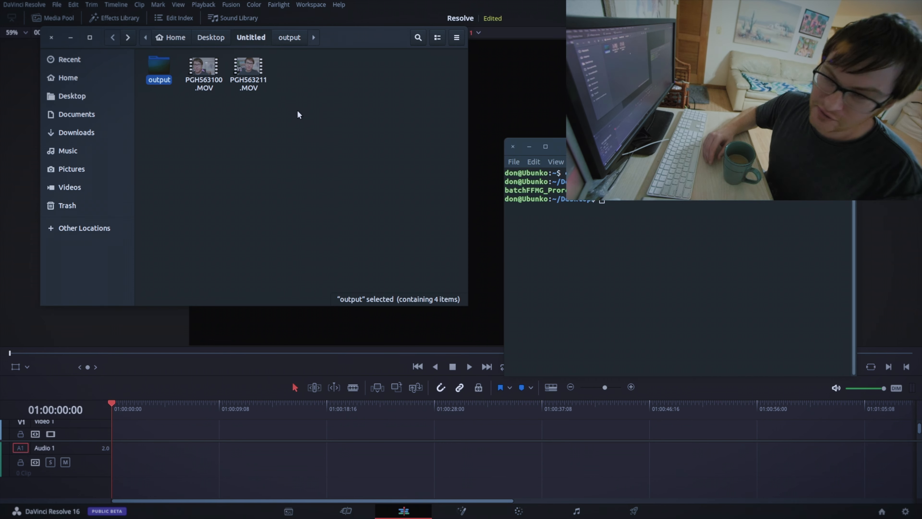
left_click(204, 121)
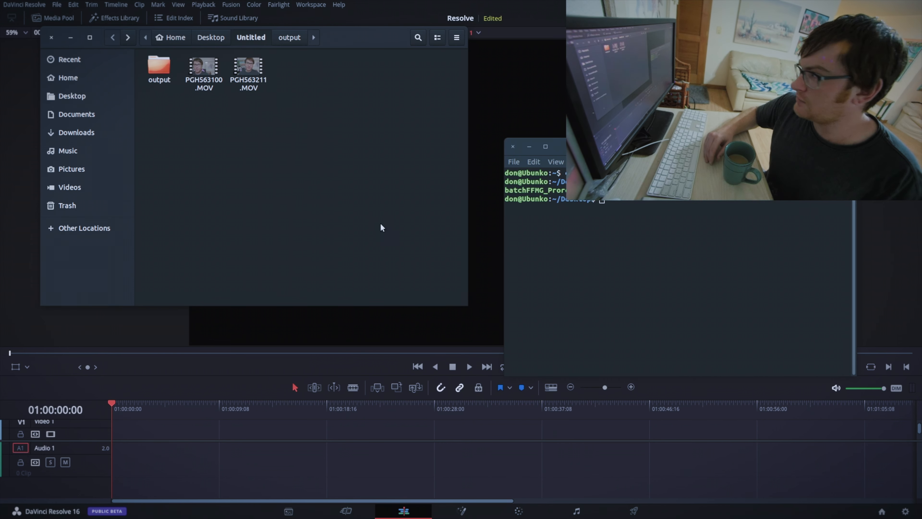
Change the terminal's working directory to the Untitled folder on the Desktop and list its files with ls.
left_click_drag(591, 146, 576, 169)
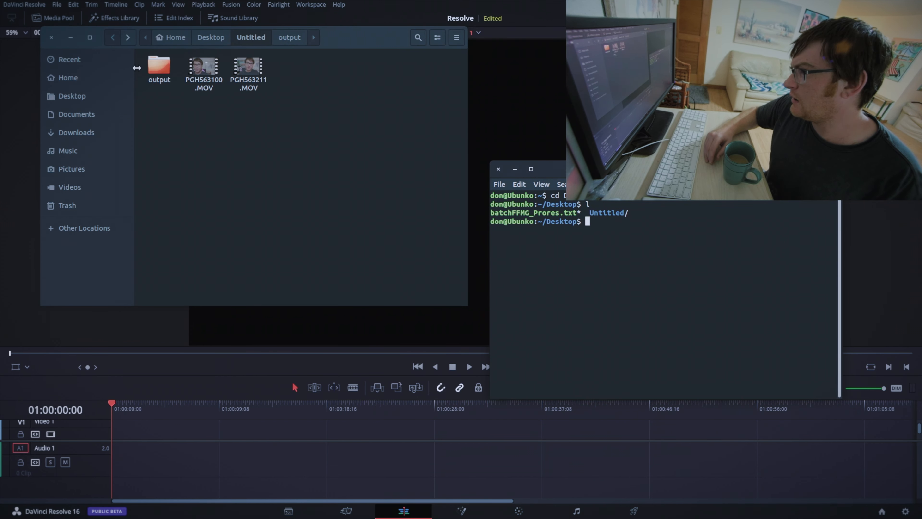
left_click(112, 39)
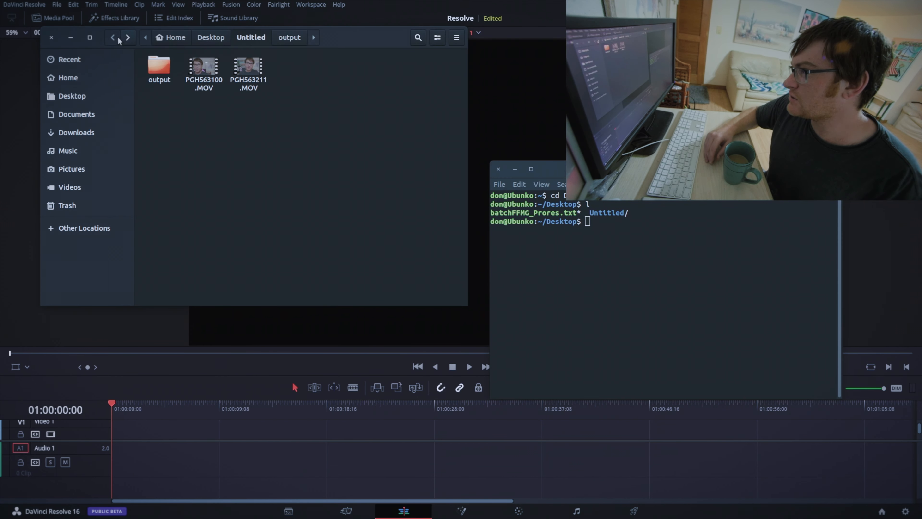
left_click(112, 37)
left_click(519, 247)
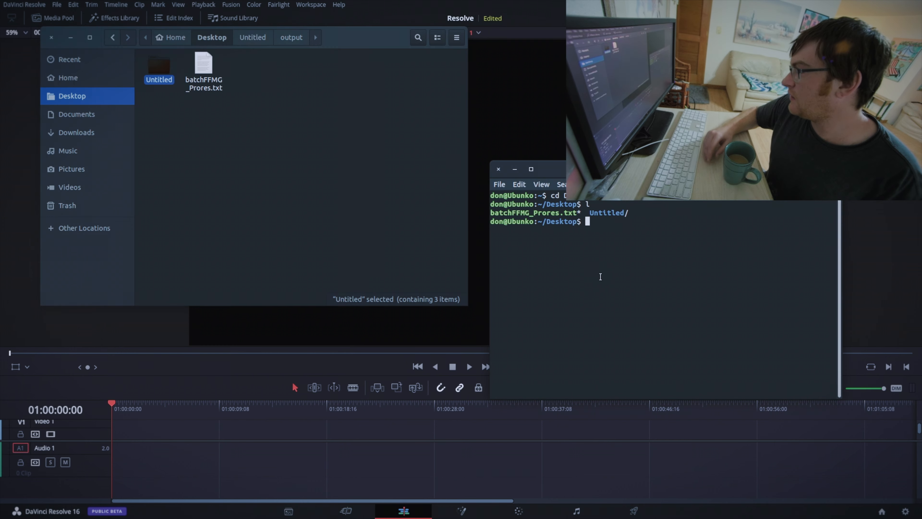
type("cd")
left_click_drag(159, 67, 568, 255)
key("Return")
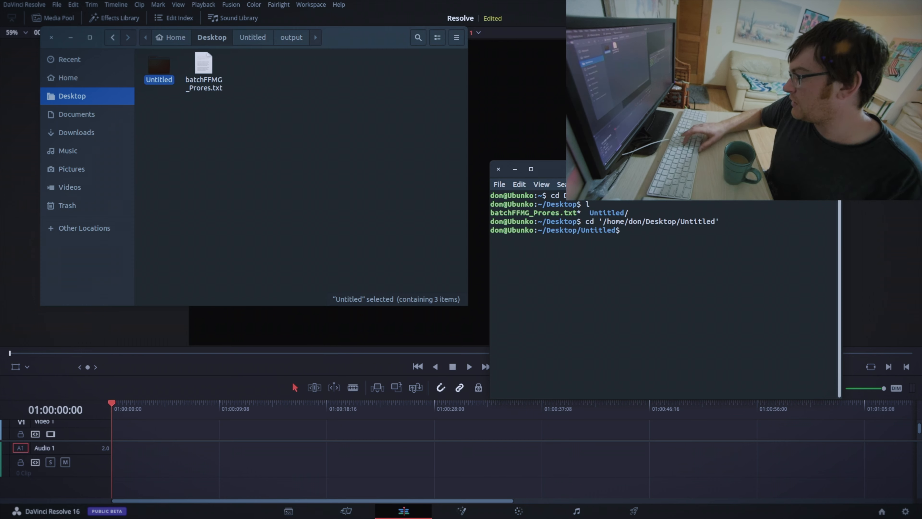
type("ls")
key("Return")
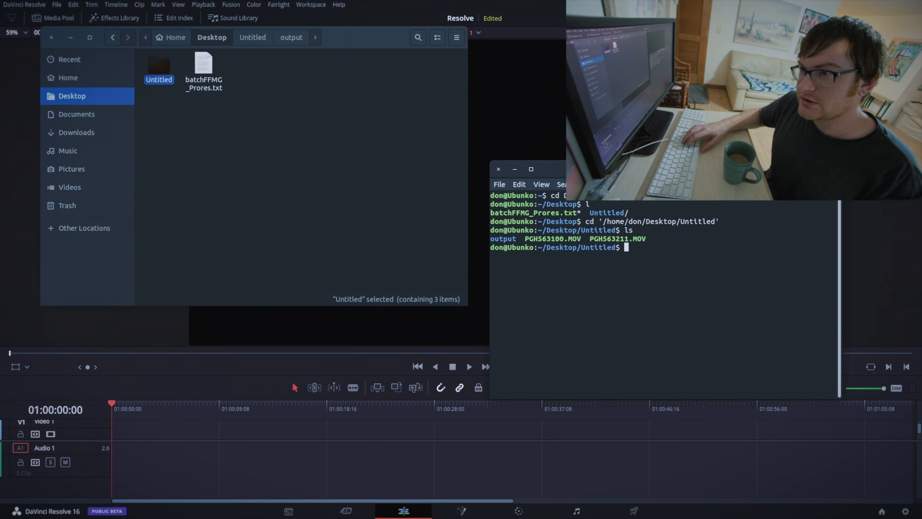
Copy the ProRes batch ffmpeg loop (prores, profile 3, pcm_s16le) from batchFFMG_Prores.txt and run it in the terminal.
left_click_drag(275, 137, 270, 132)
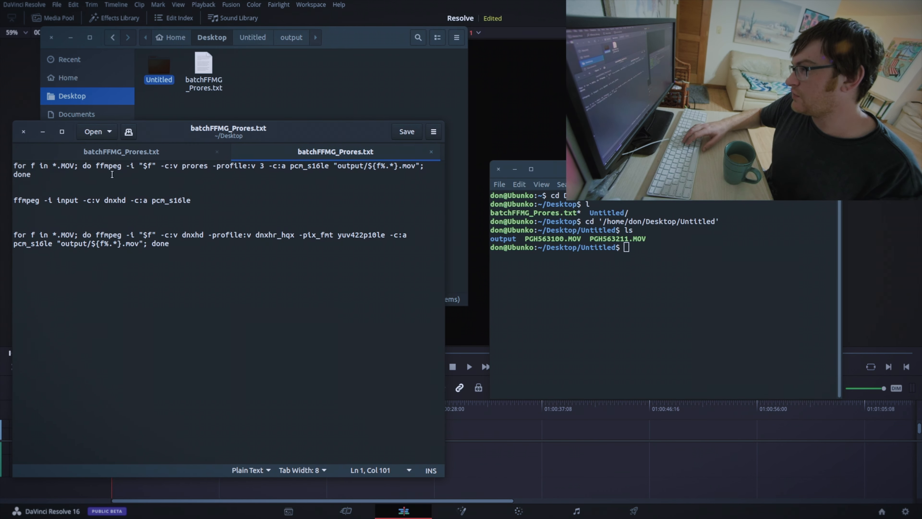
left_click_drag(112, 174, 5, 154)
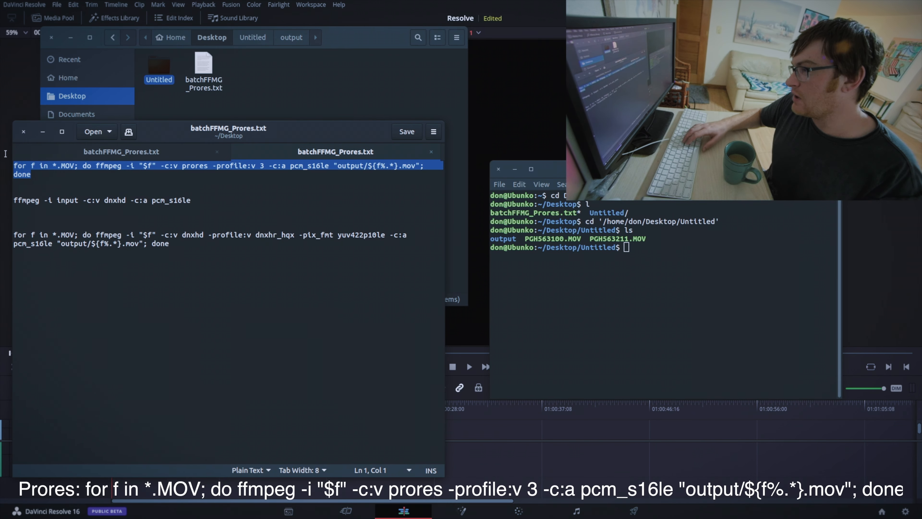
left_click_drag(171, 243, 7, 234)
left_click_drag(37, 183, 8, 164)
right_click(78, 189)
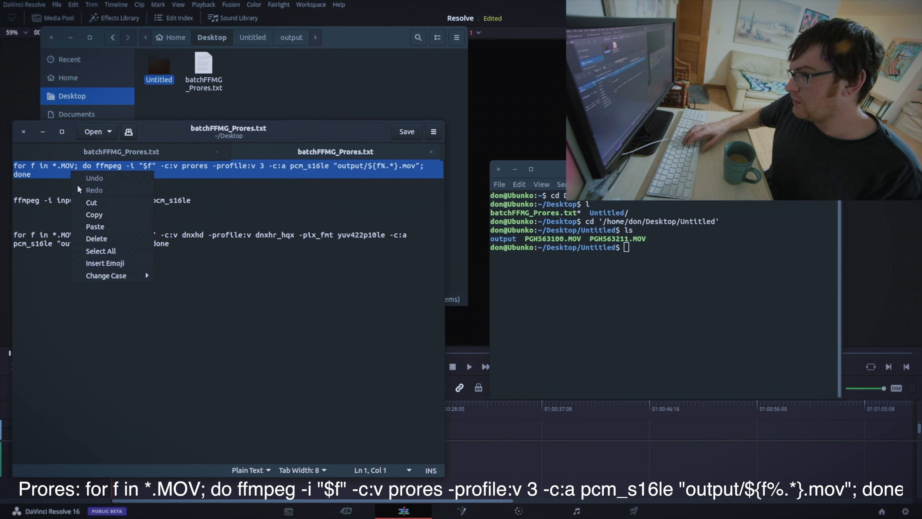
left_click(94, 214)
right_click(623, 265)
left_click(646, 294)
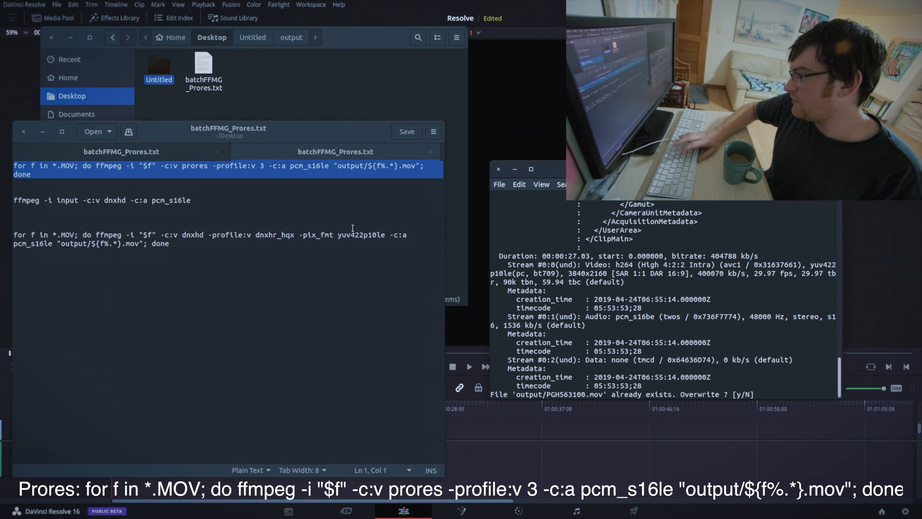
Answer n to overwriting the existing output files for the ProRes conversion.
type("y")
key("BackSpace")
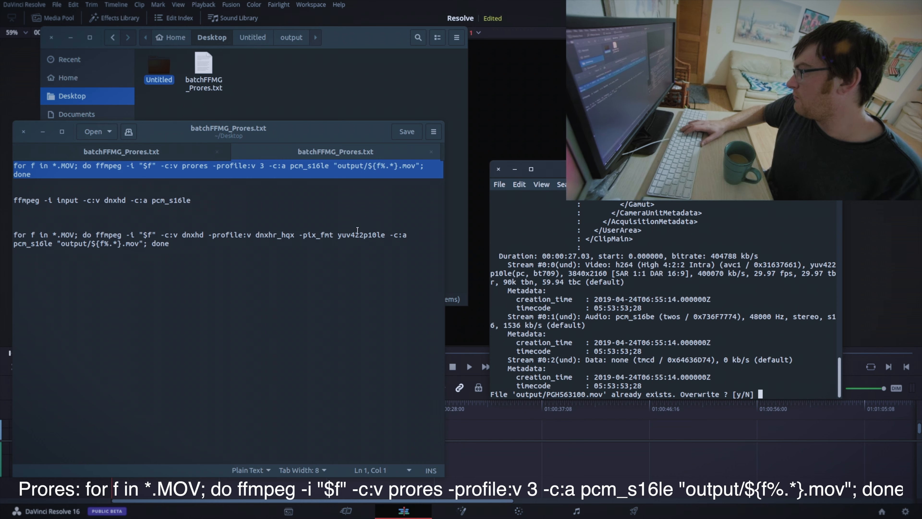
type("n")
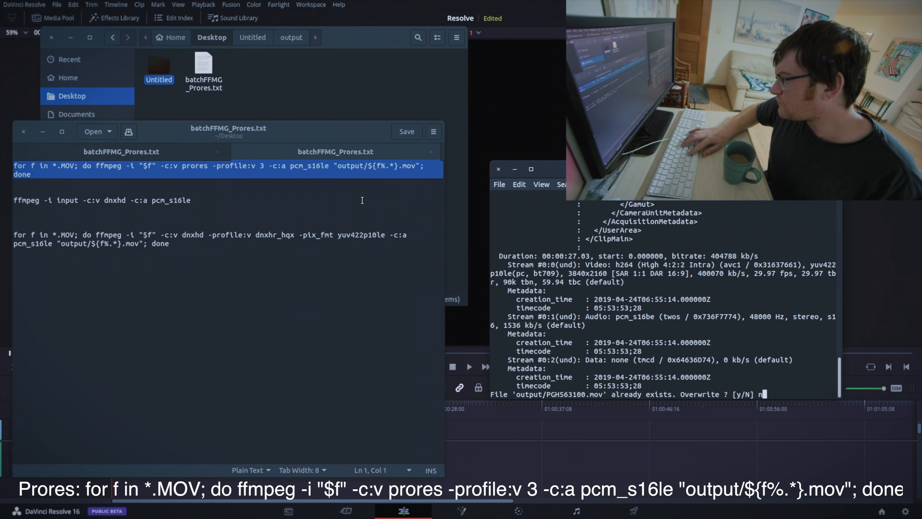
key("Return")
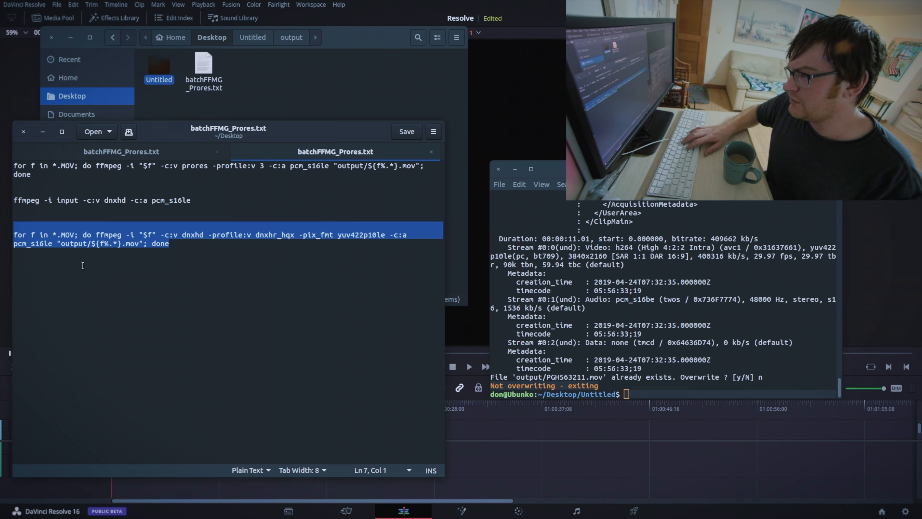
Copy the DNxHR batch ffmpeg loop (dnxhd, dnxhr_hqx, yuv422p10le, pcm_s16le) from the text file and run it in the terminal.
right_click(86, 234)
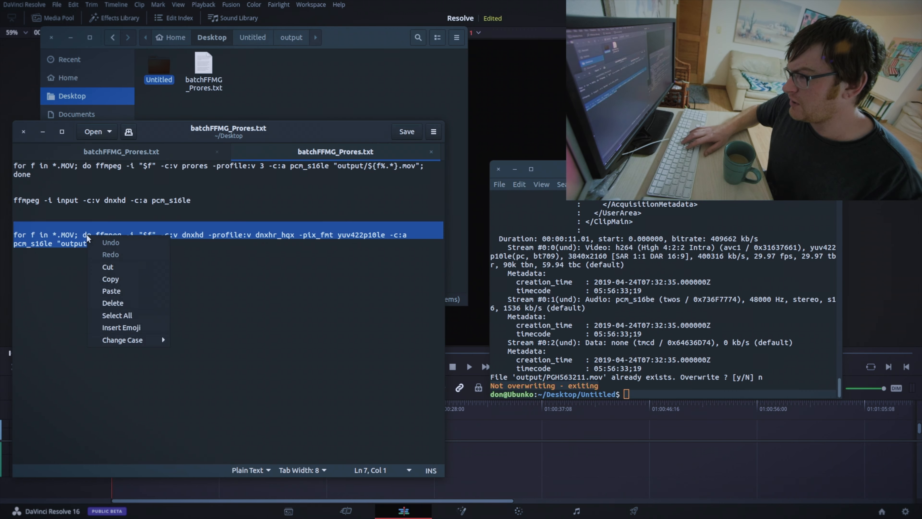
left_click(109, 279)
left_click(619, 371)
key("Return")
key("ctrl+shift+v")
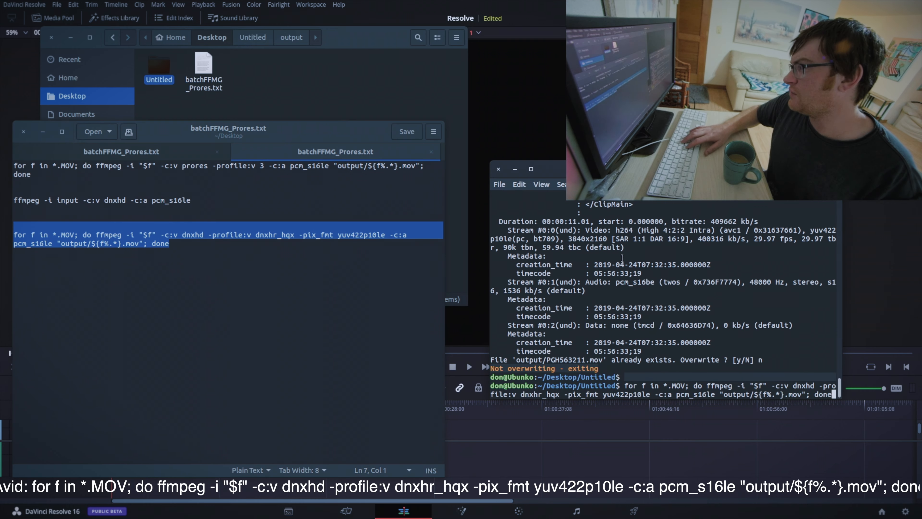
key("Return")
Decline overwriting both existing output files for the DNxHR conversion by answering n.
type("n")
key("Return")
type("n")
key("Return")
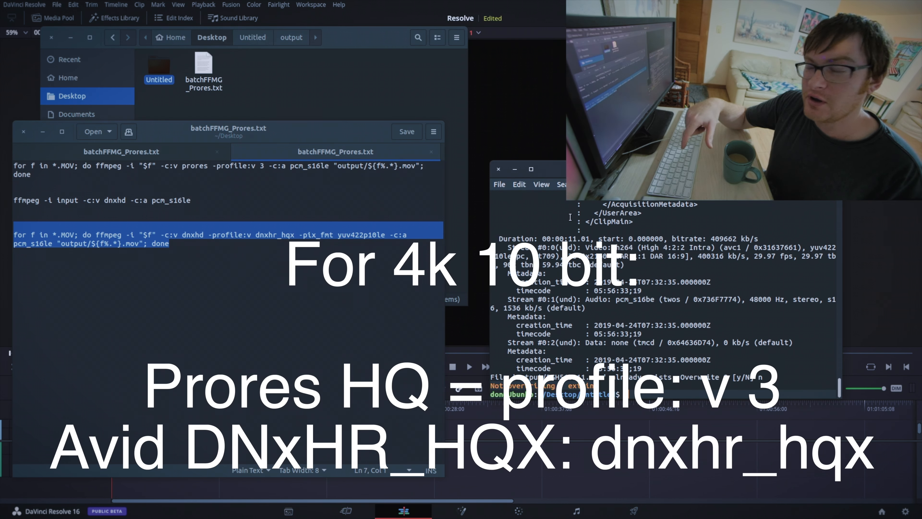
Open the output folder inside Untitled and add all its converted clips to the start of the DaVinci Resolve timeline.
left_click(215, 260)
left_click_drag(215, 261, 245, 267)
left_click_drag(212, 131, 0, 160)
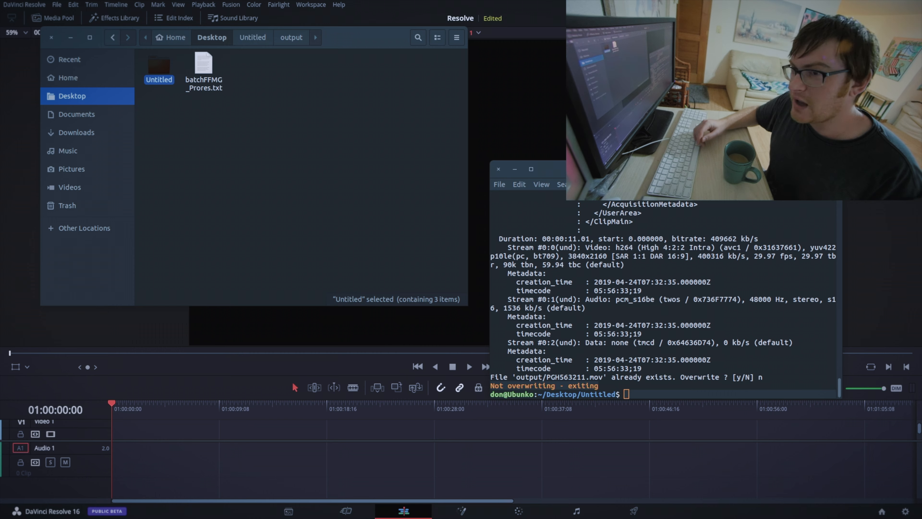
double_click(159, 69)
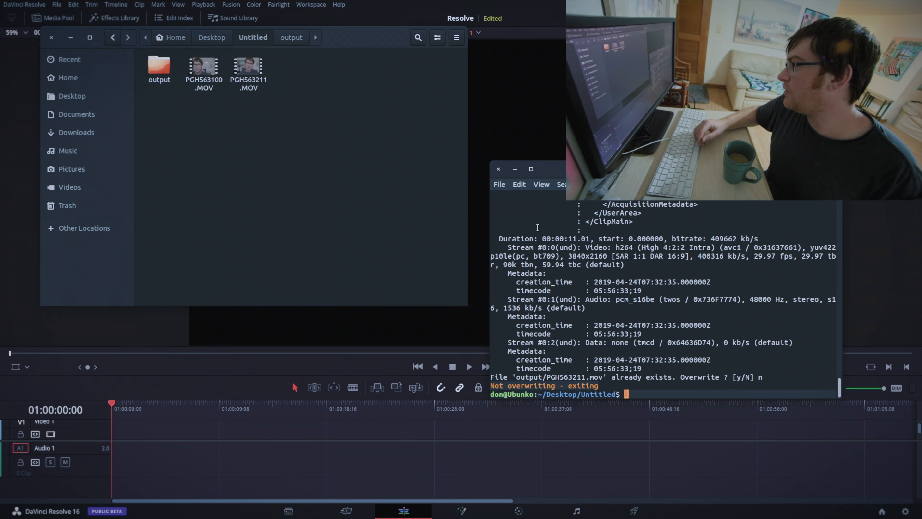
double_click(158, 67)
key("ctrl+a")
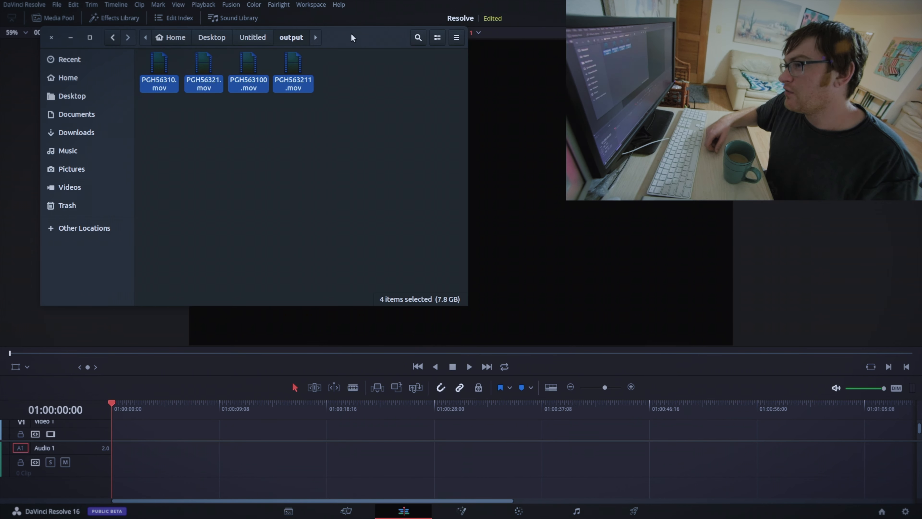
left_click_drag(351, 35, 106, 431)
Play the converted clips from near the timeline's start, stop playback, and scrub ahead to about 01:00:35:08.
left_click(123, 400)
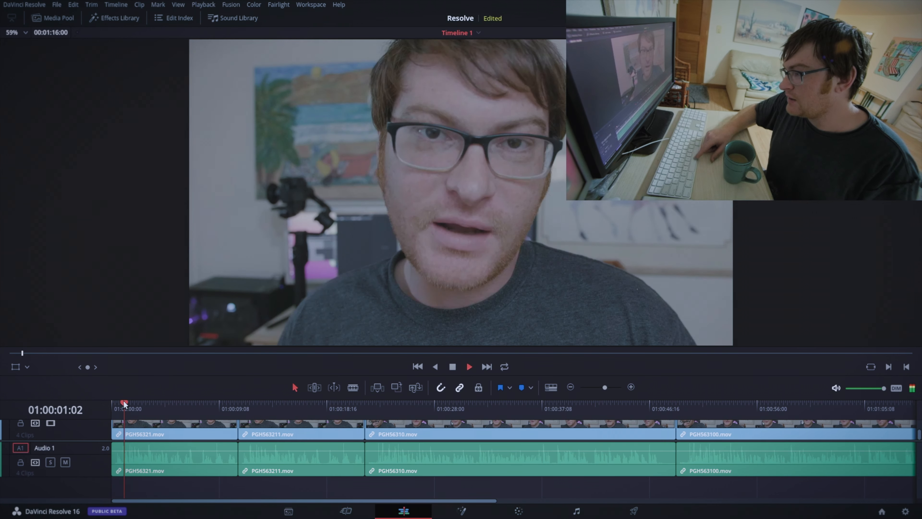
key("space")
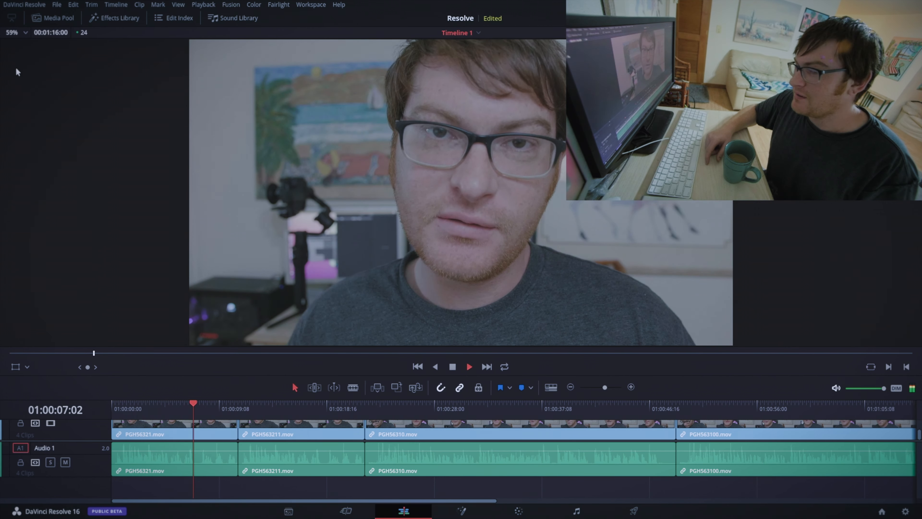
key("space")
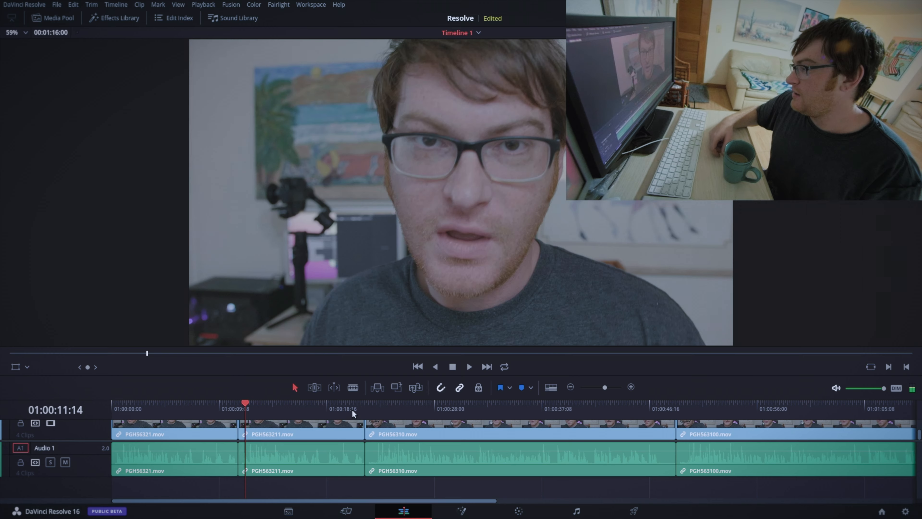
left_click_drag(351, 413, 516, 424)
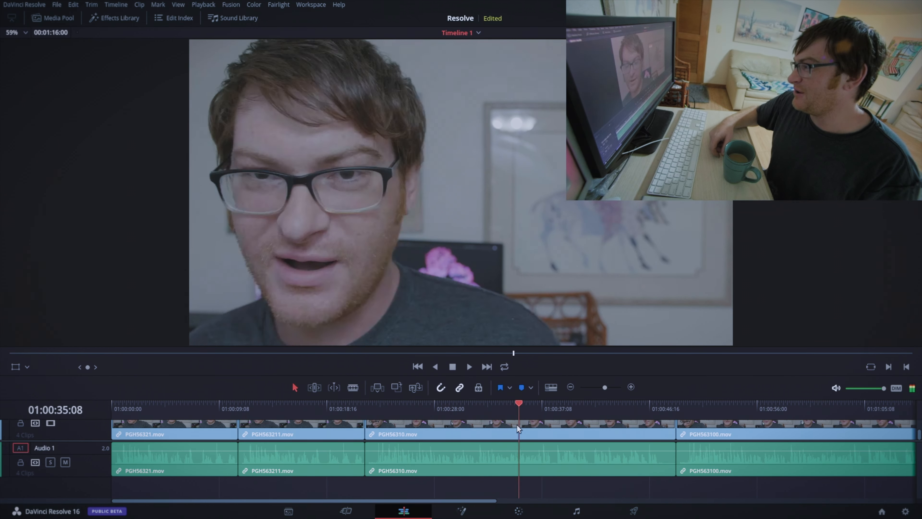